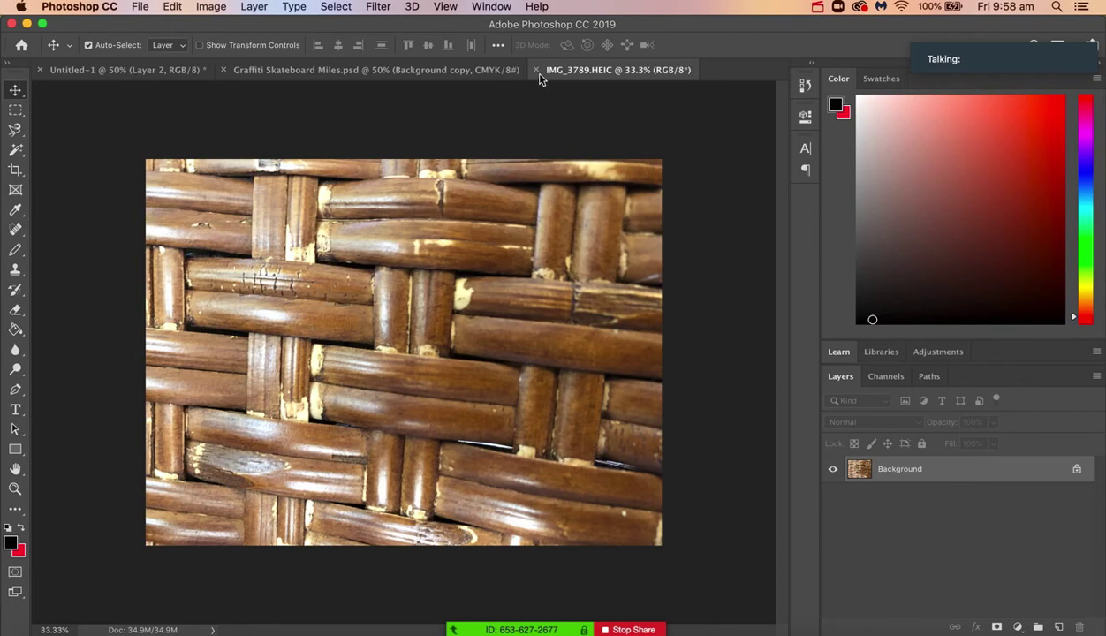
Step: Close IMG_3789.HEIC without saving and reopen it from the 9VA Abstract Photos folder
{"action": "left_click", "coordinate": [535, 69]}
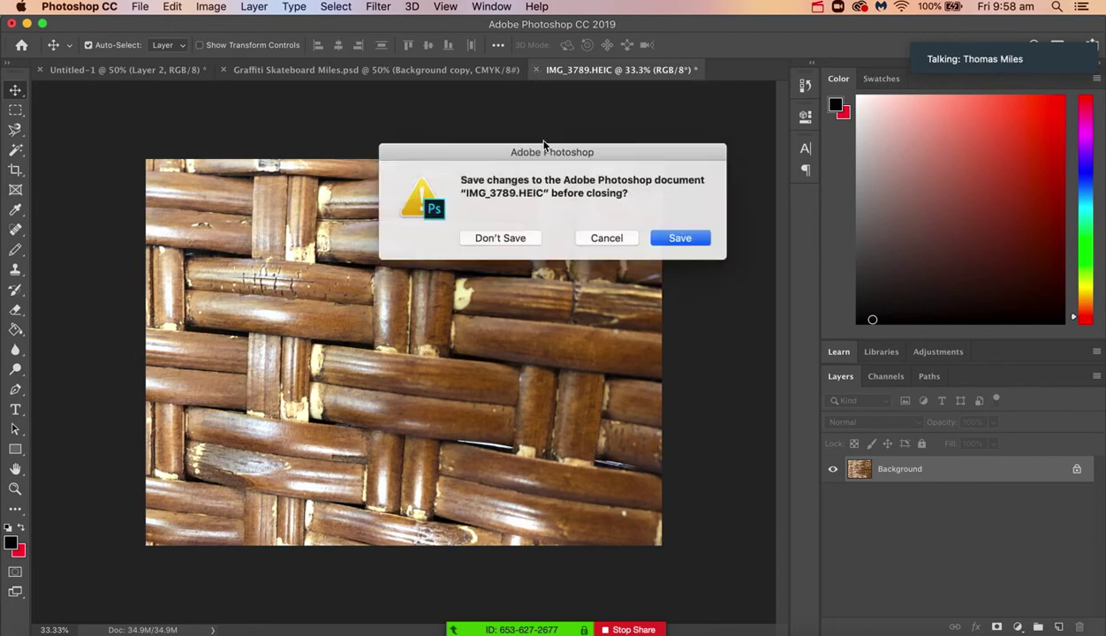
{"action": "left_click", "coordinate": [501, 238]}
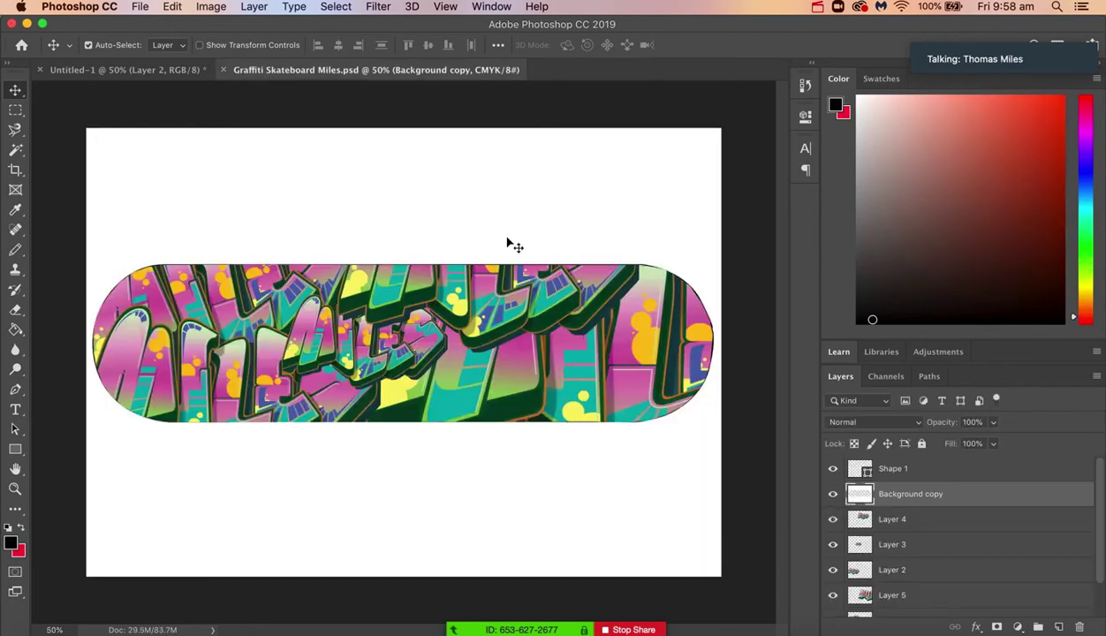
{"action": "left_click", "coordinate": [138, 7]}
{"action": "left_click", "coordinate": [146, 40]}
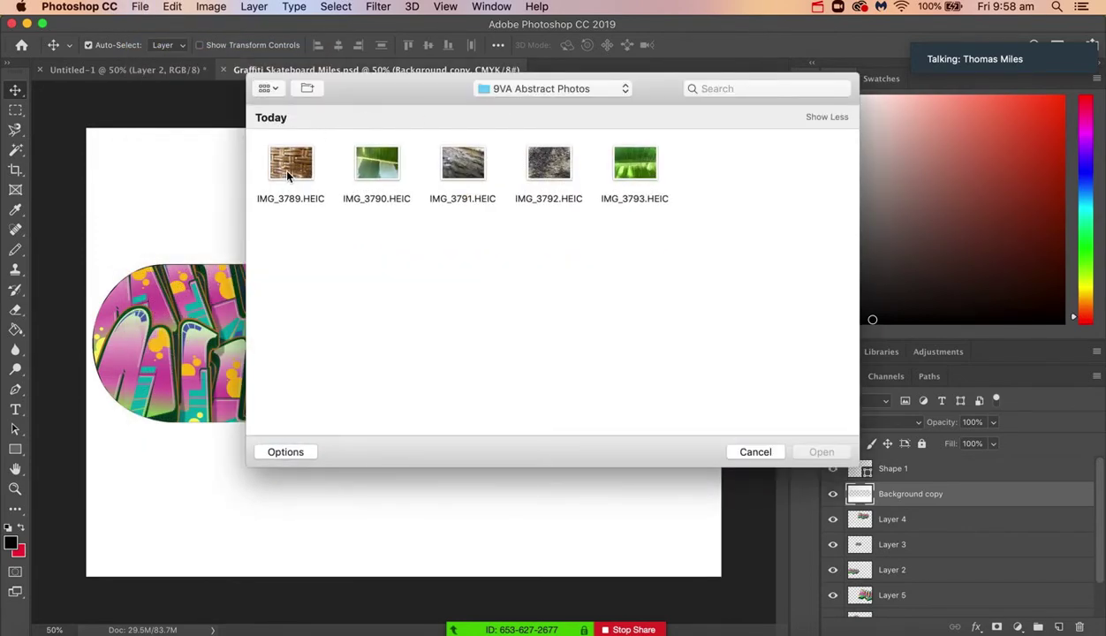
{"action": "left_click", "coordinate": [287, 173]}
{"action": "double_click", "coordinate": [287, 172]}
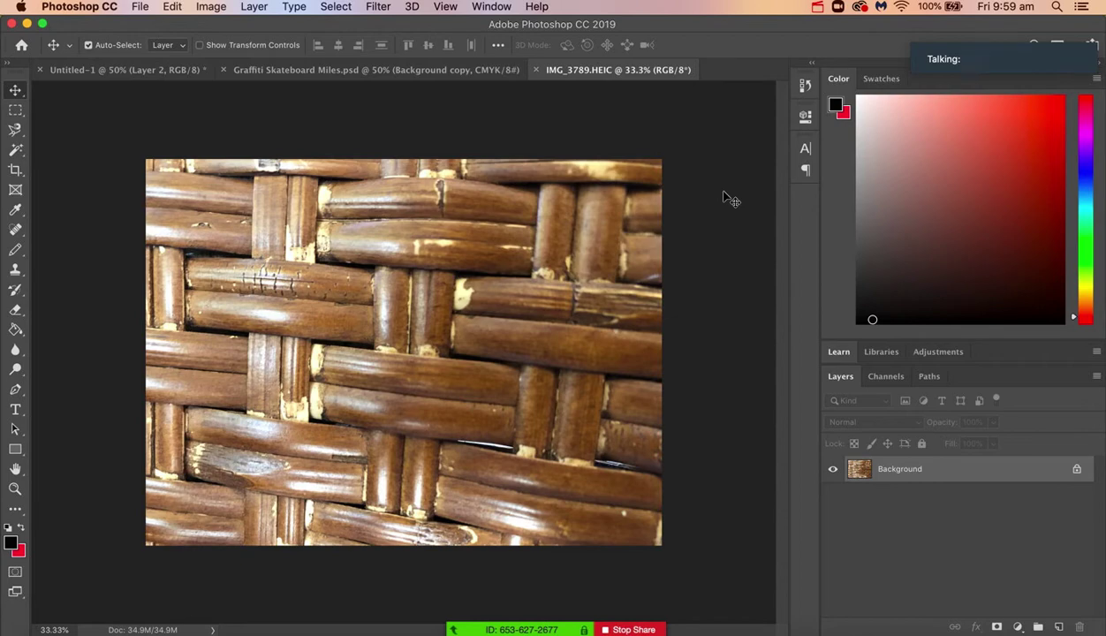
Step: Duplicate the locked Background layer into a new layer named 'Background copy'
{"action": "right_click", "coordinate": [907, 472]}
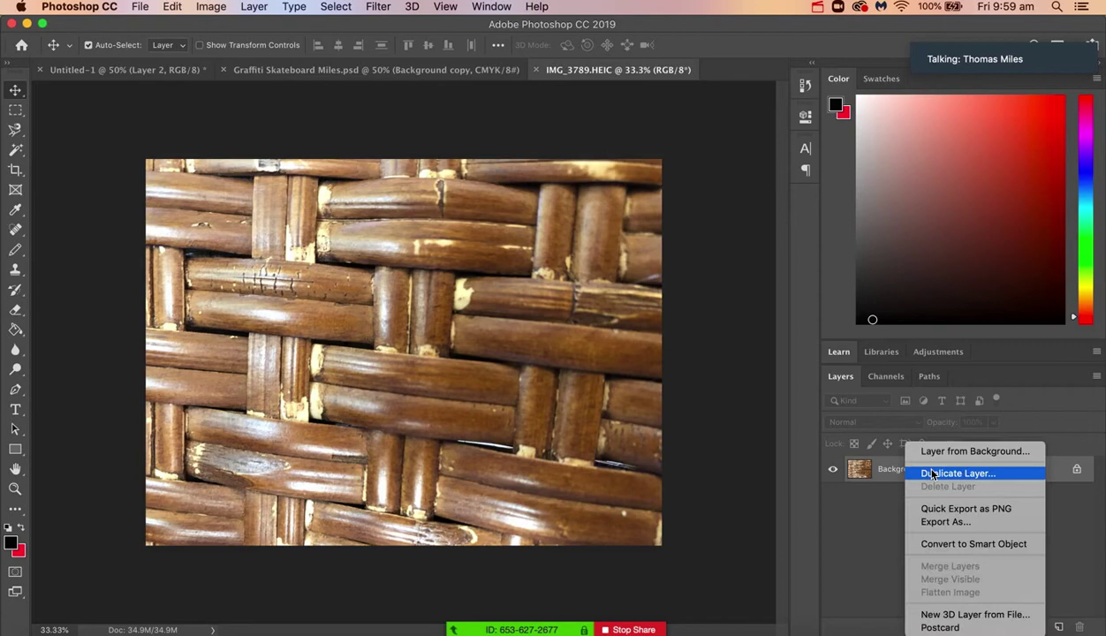
{"action": "left_click", "coordinate": [935, 474]}
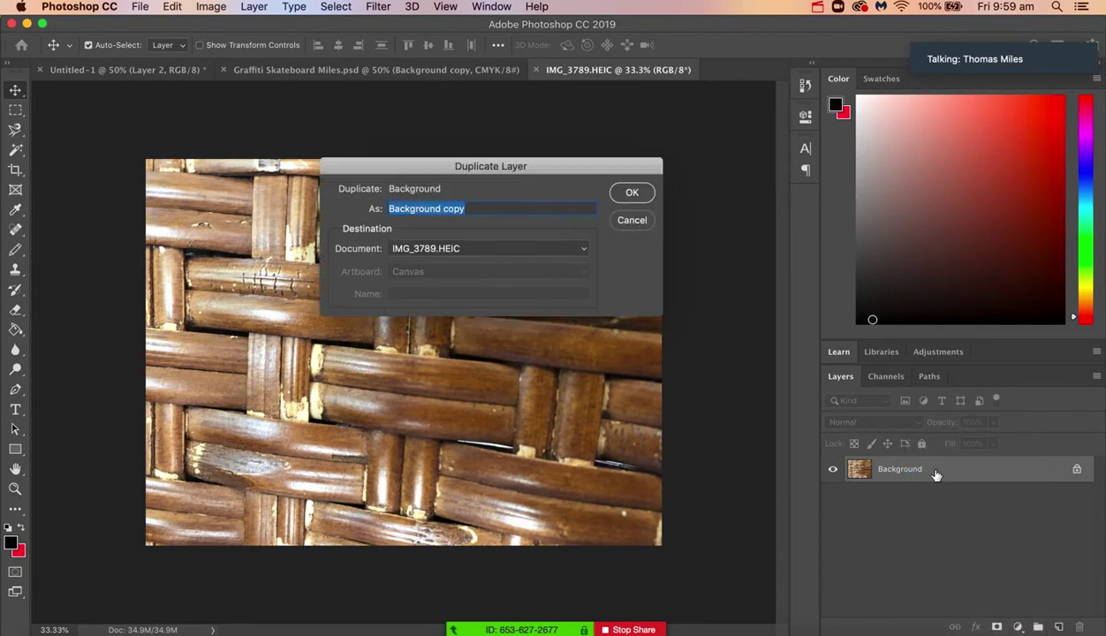
{"action": "left_click", "coordinate": [626, 194]}
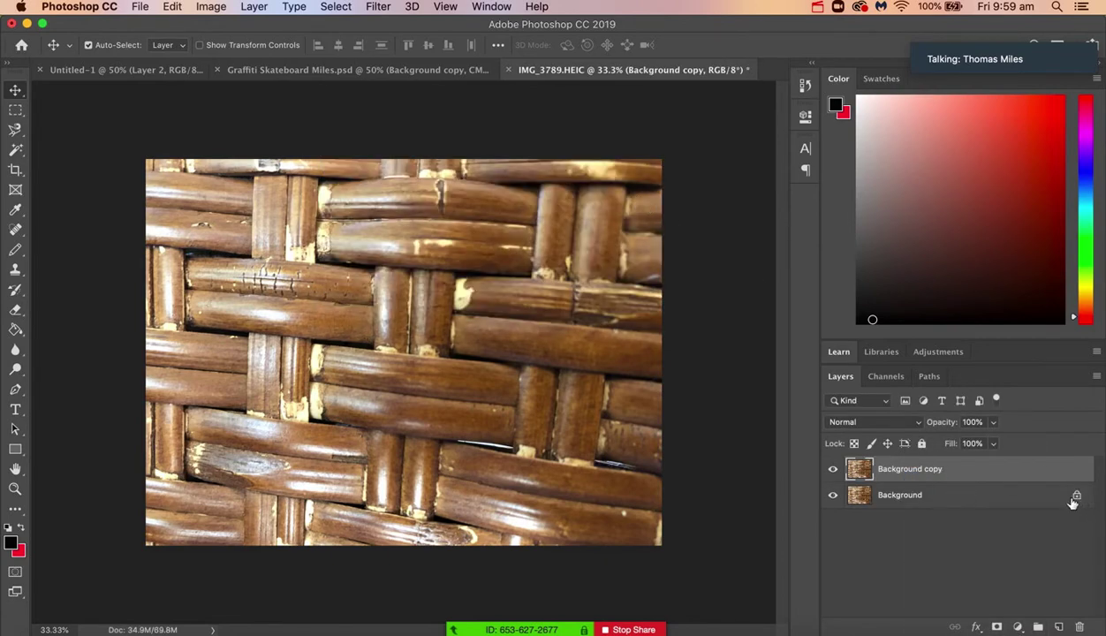
{"action": "left_click", "coordinate": [948, 545]}
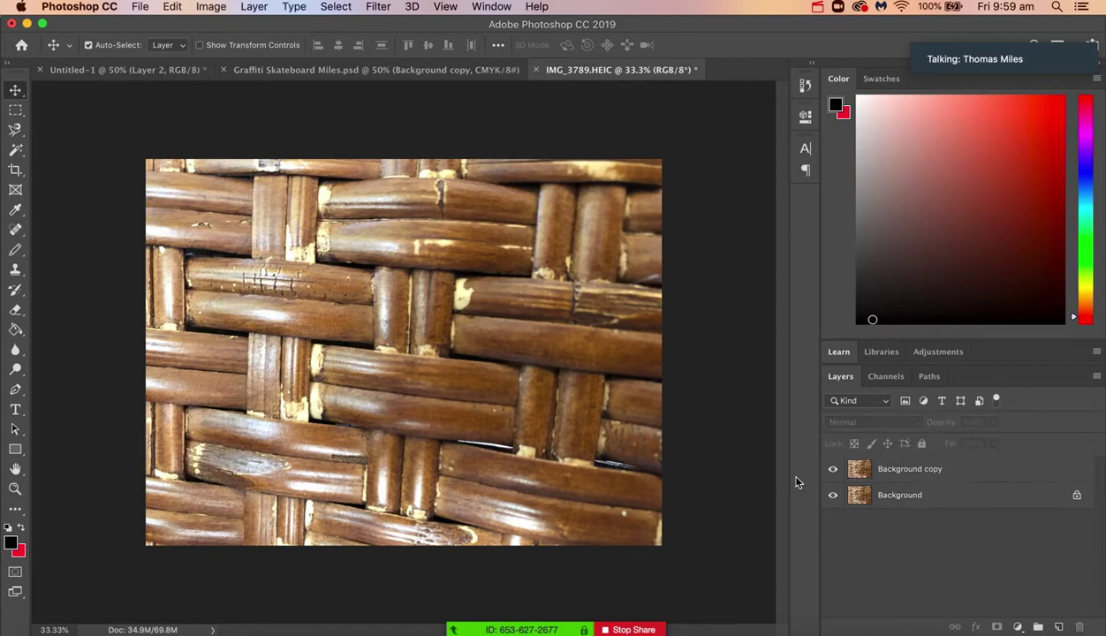
Step: Desaturate the Background copy layer so the wicker basket appears grayscale
{"action": "left_click", "coordinate": [210, 7]}
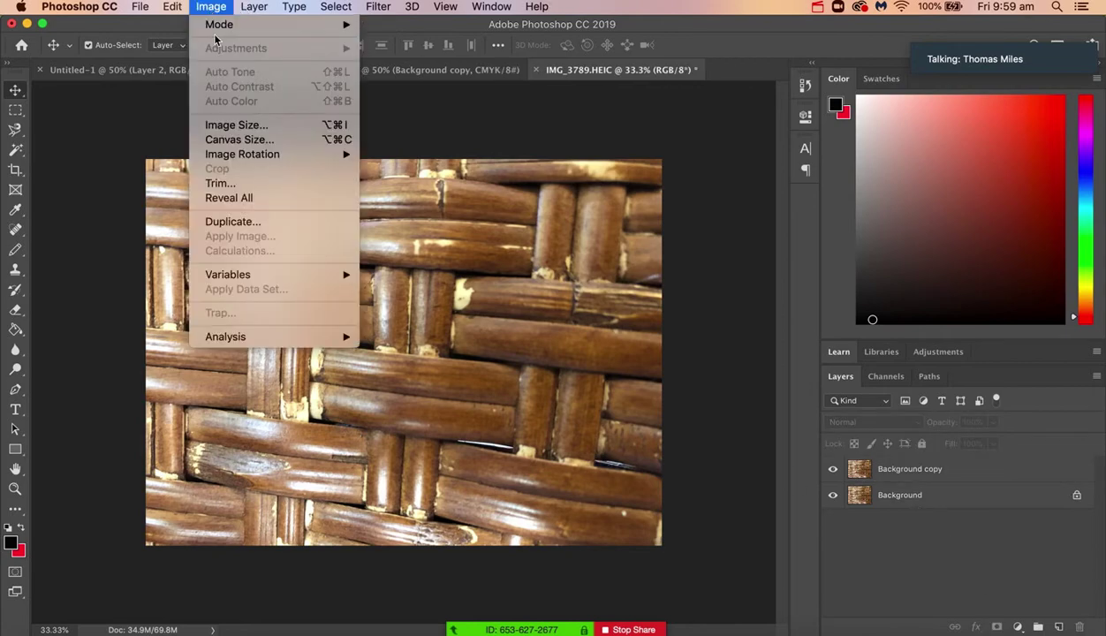
{"action": "mouse_move", "coordinate": [216, 32]}
{"action": "left_click", "coordinate": [897, 452]}
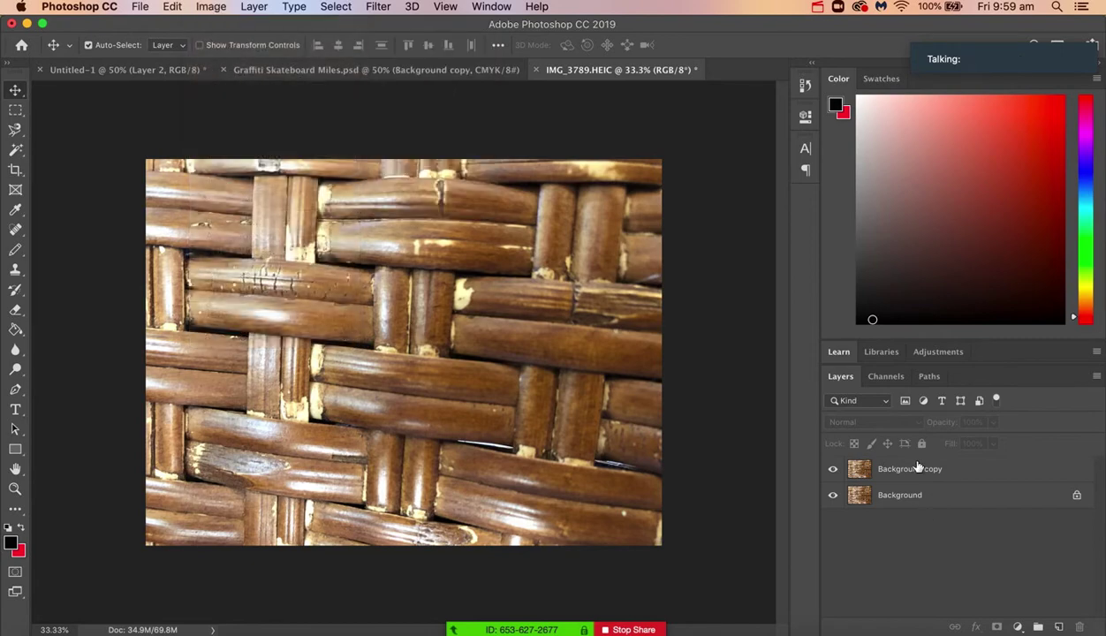
{"action": "left_click", "coordinate": [903, 471]}
{"action": "left_click", "coordinate": [211, 7]}
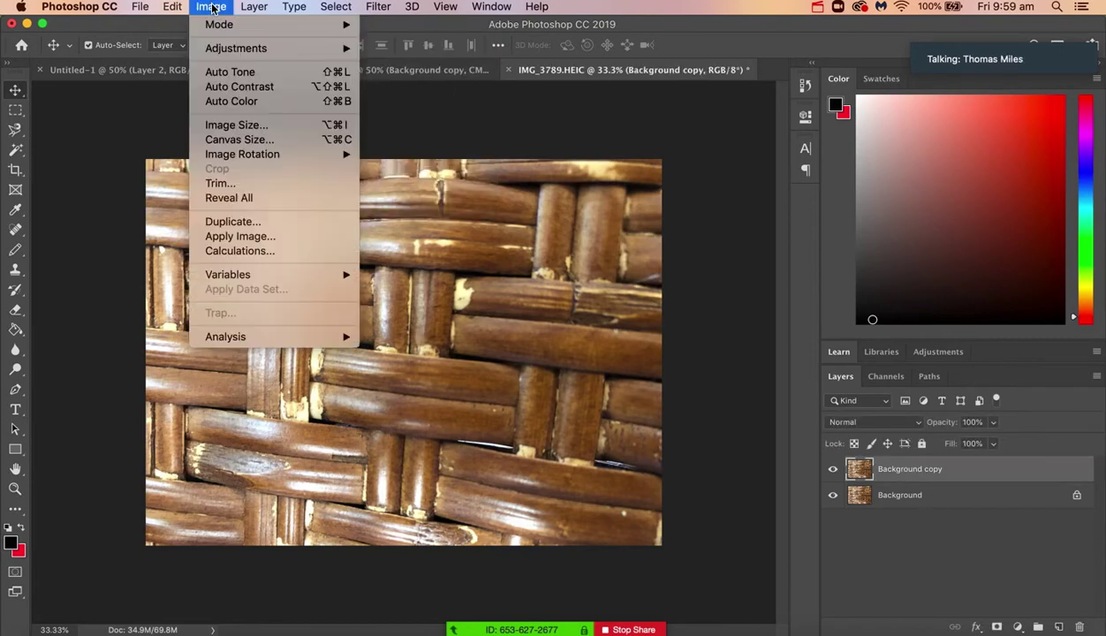
{"action": "mouse_move", "coordinate": [230, 53]}
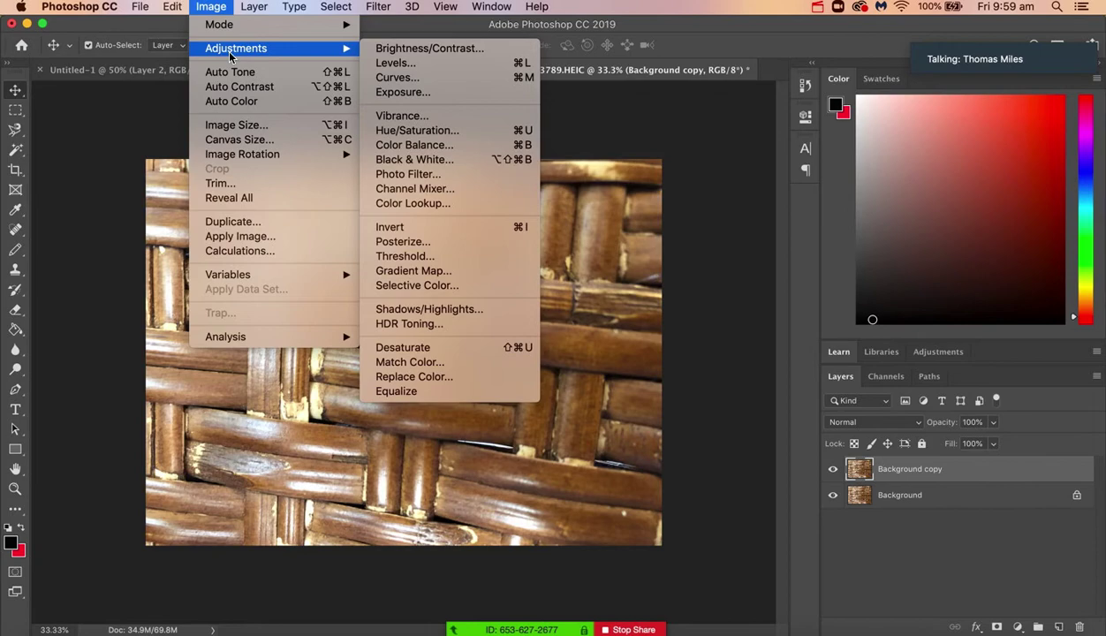
{"action": "left_click", "coordinate": [408, 350]}
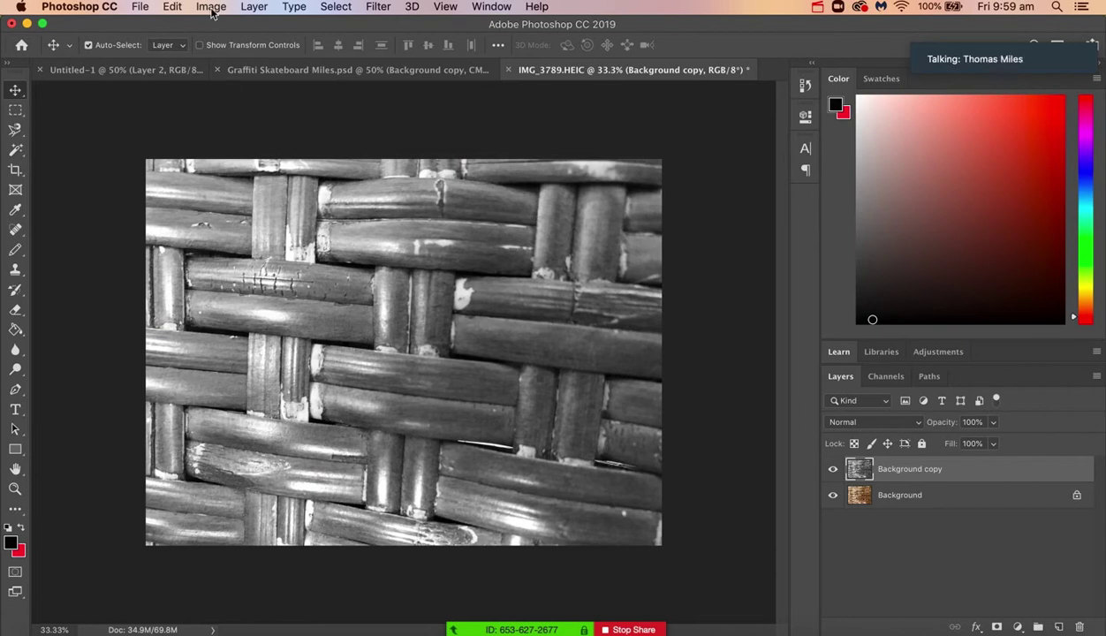
Step: Add a 'Levels 1' adjustment layer at default 0, 1.00, 255 input levels
{"action": "left_click", "coordinate": [253, 7]}
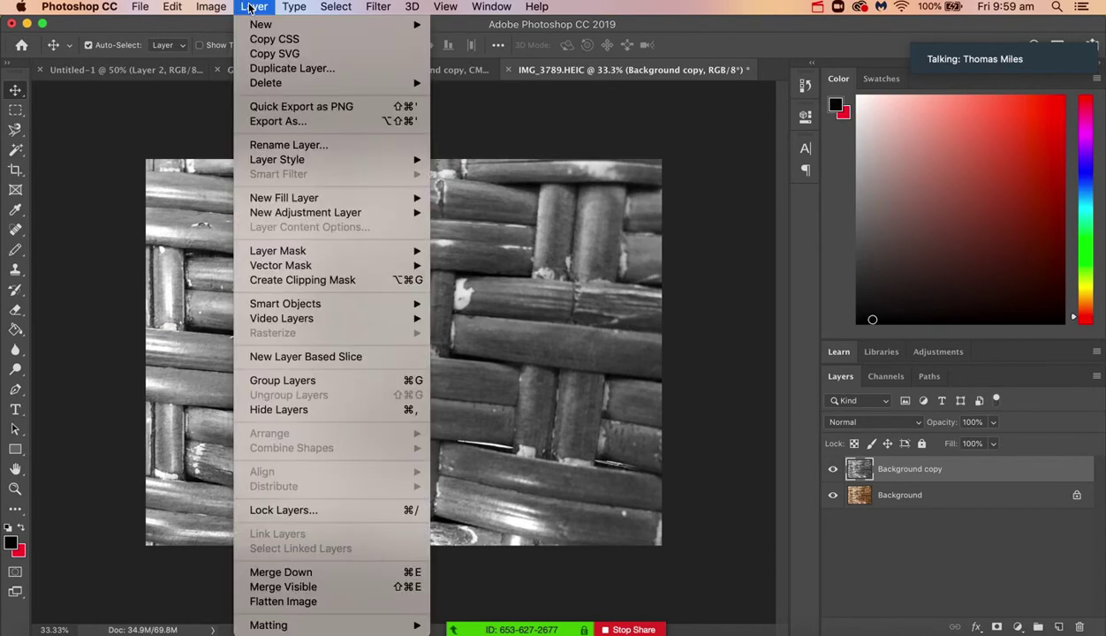
{"action": "mouse_move", "coordinate": [285, 218]}
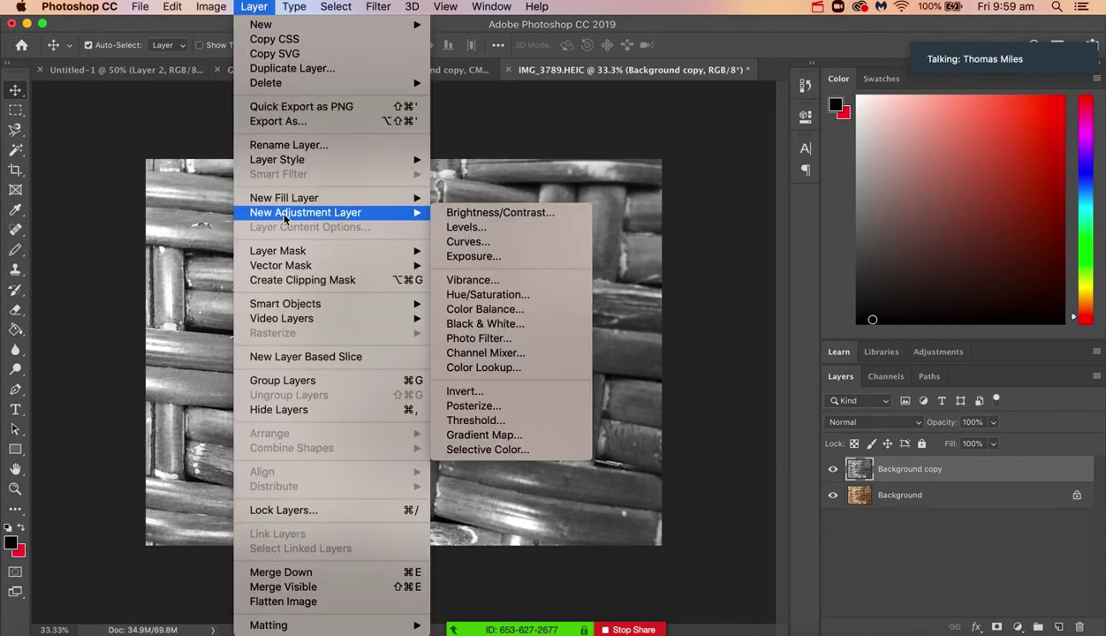
{"action": "left_click", "coordinate": [459, 228]}
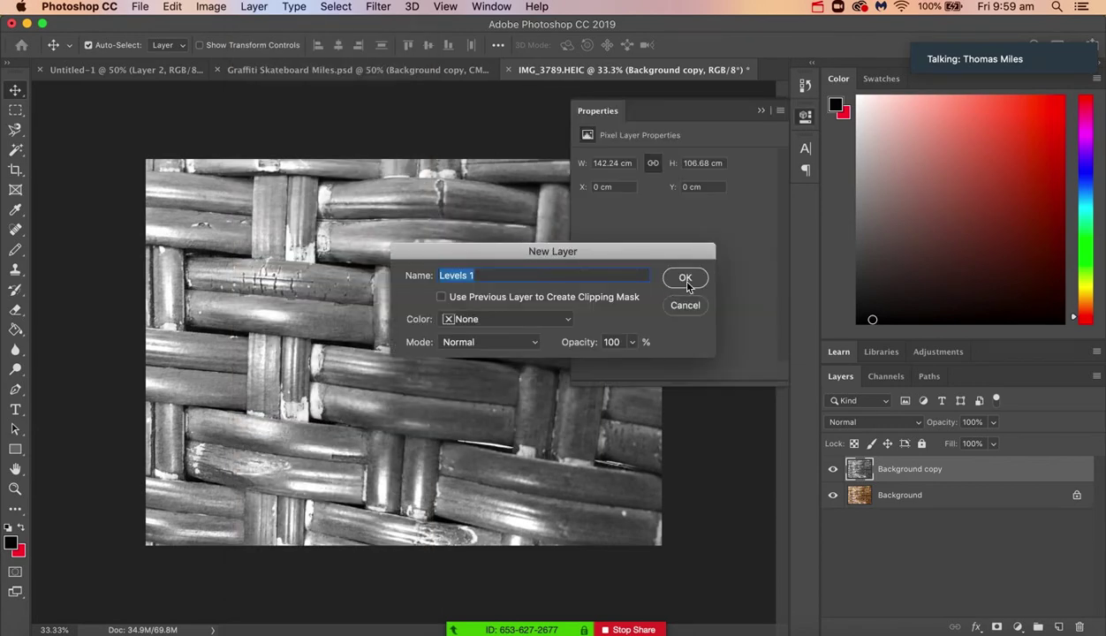
{"action": "left_click", "coordinate": [687, 281]}
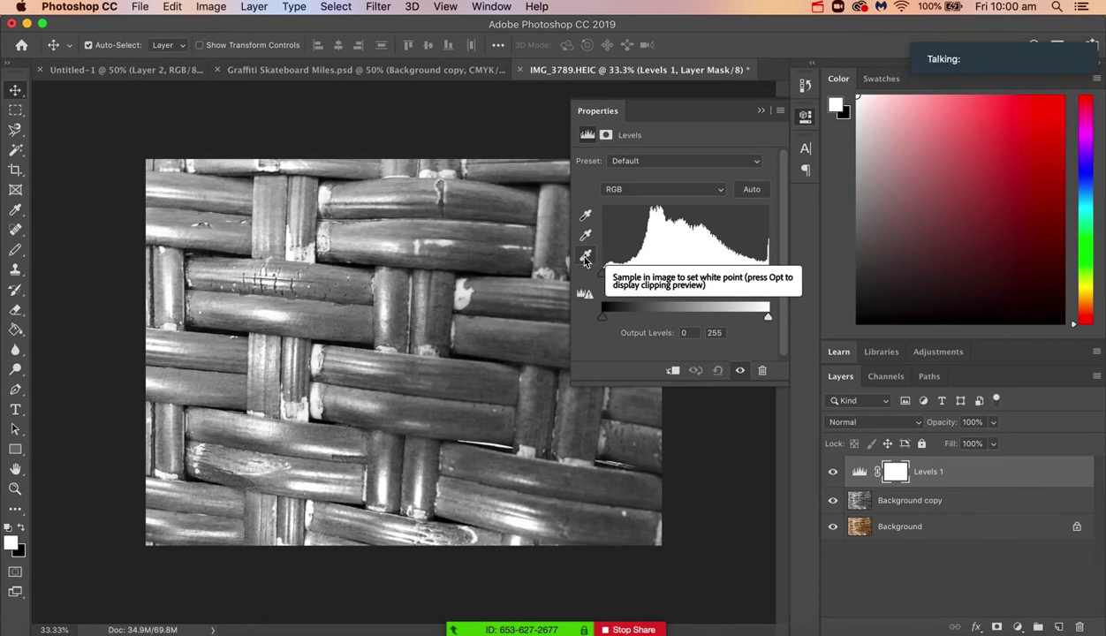
Step: Set the Levels 1 black point from a dark weave spot, discarding the white-point sample
{"action": "left_click", "coordinate": [584, 258]}
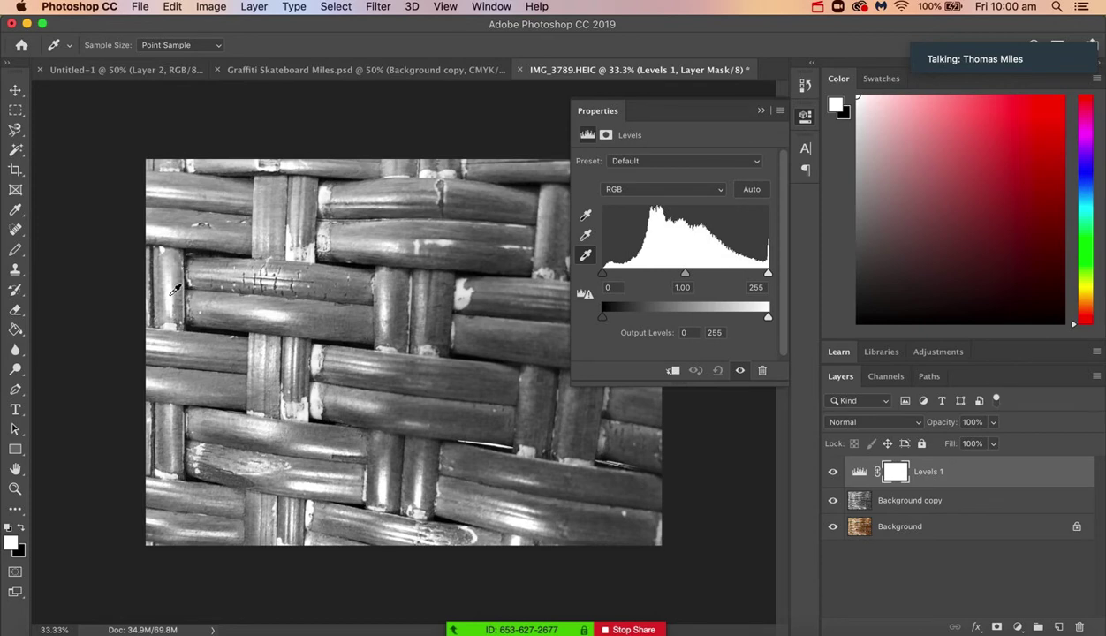
{"action": "left_click", "coordinate": [172, 286]}
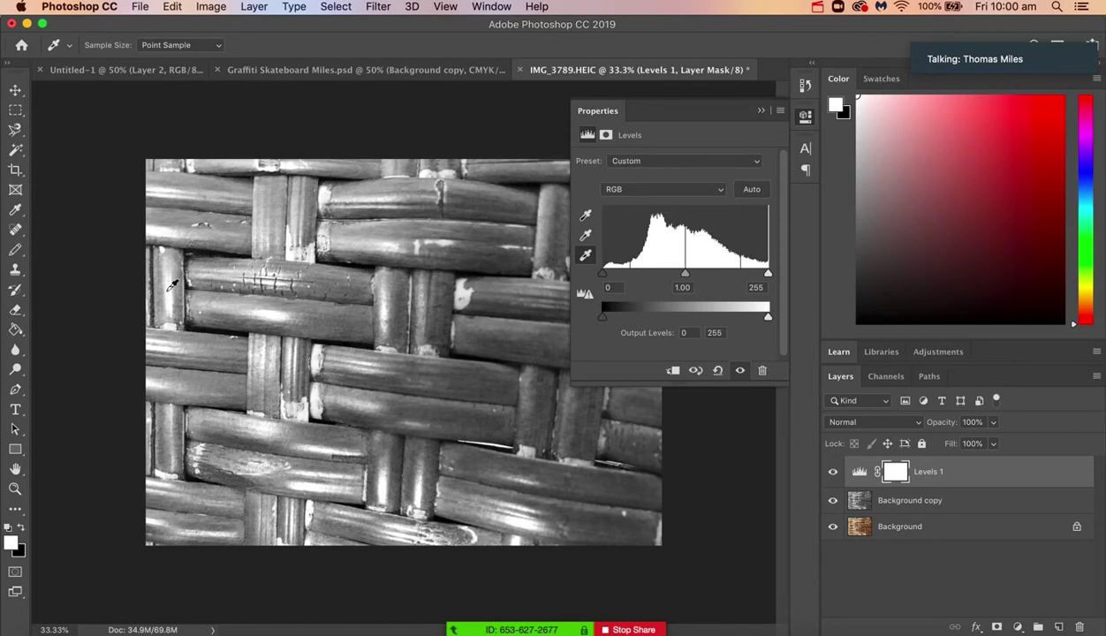
{"action": "key", "text": "super+z"}
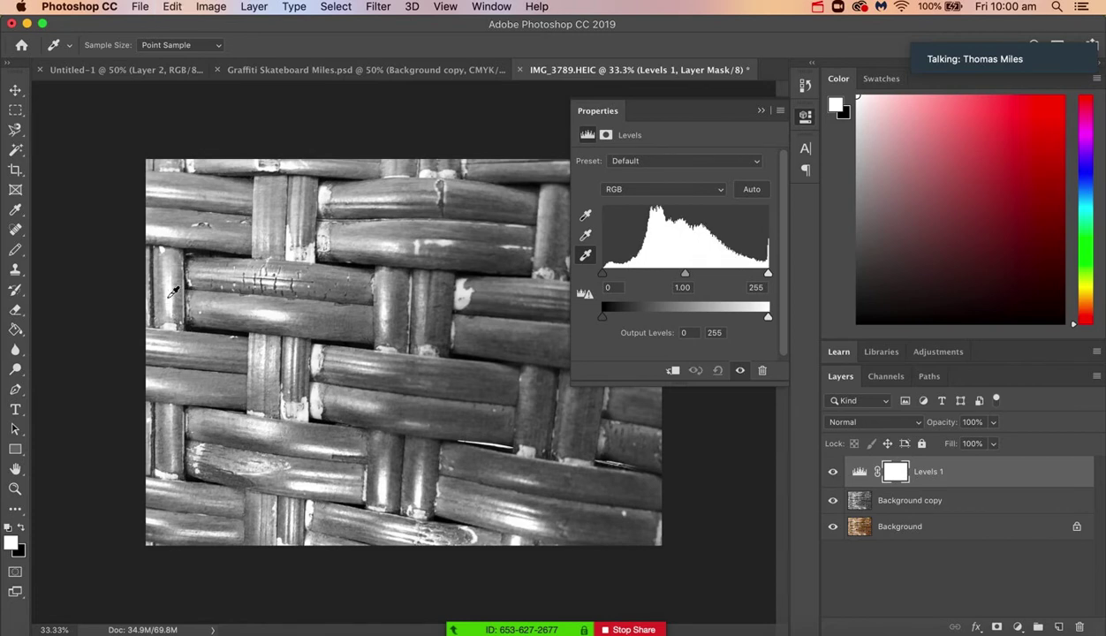
{"action": "left_click", "coordinate": [585, 216]}
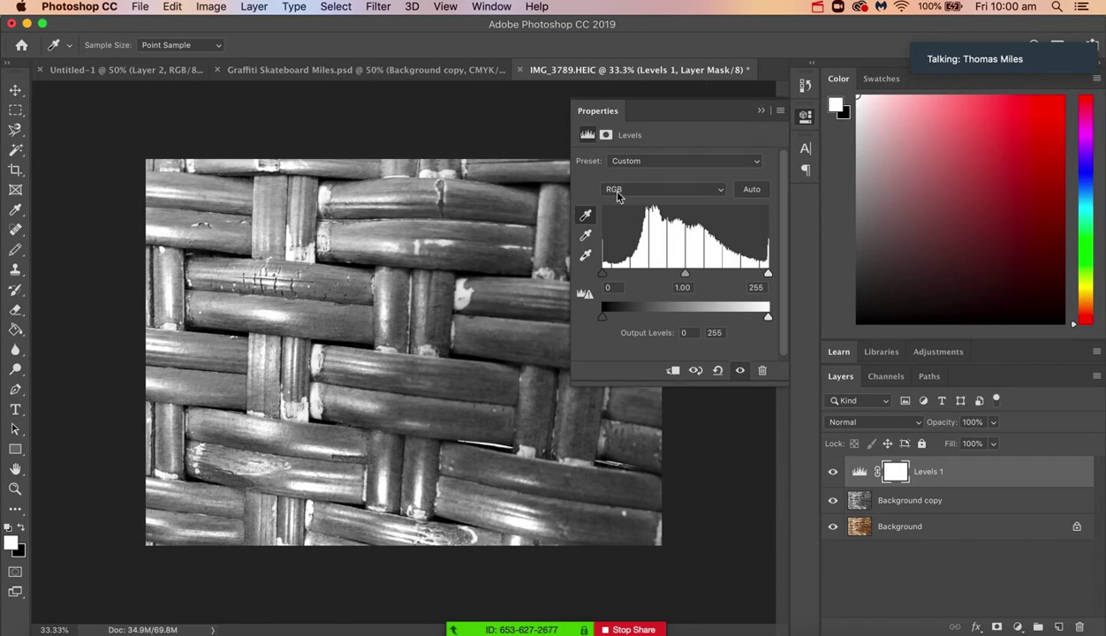
{"action": "key", "text": "super+z"}
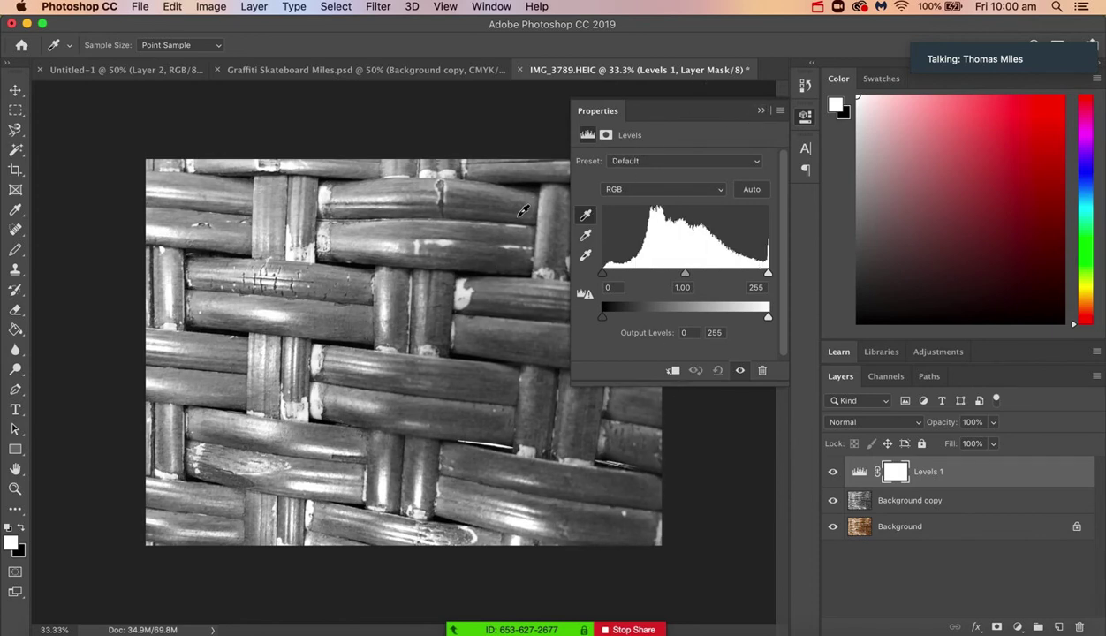
{"action": "left_click", "coordinate": [537, 179]}
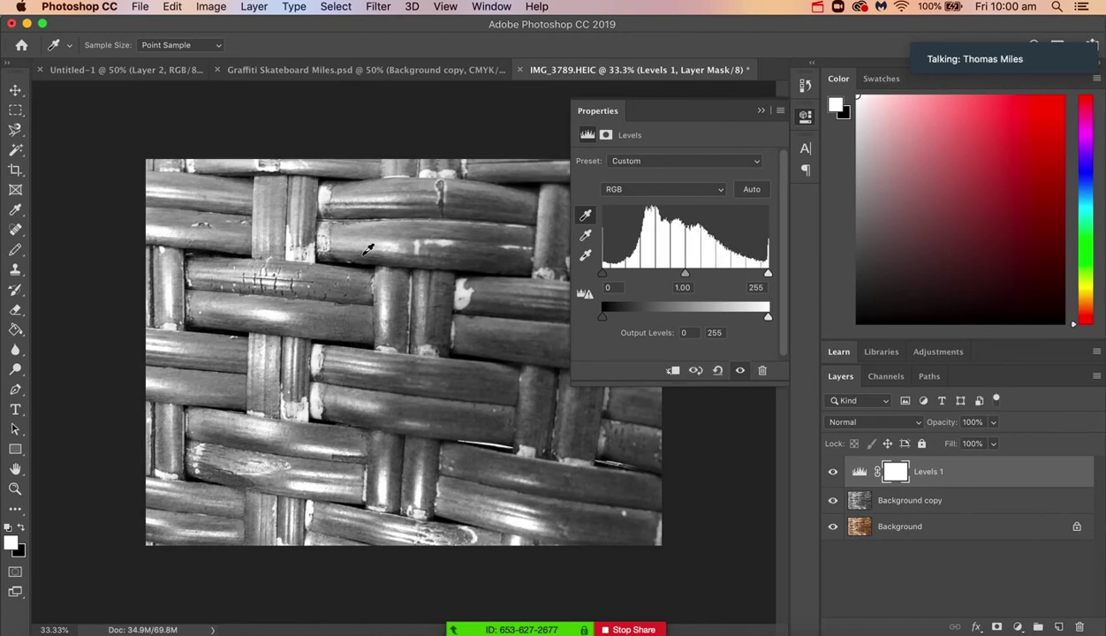
{"action": "left_click", "coordinate": [760, 110]}
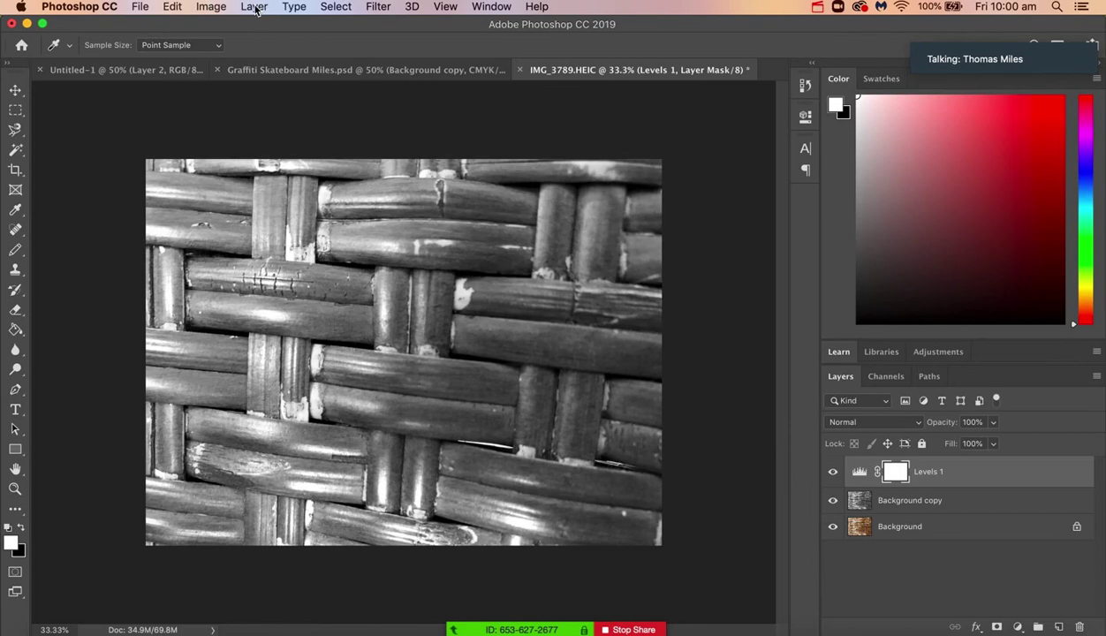
Step: Apply Brightness/Contrast with Brightness -5 and Contrast -10
{"action": "left_click", "coordinate": [212, 7]}
{"action": "mouse_move", "coordinate": [223, 50]}
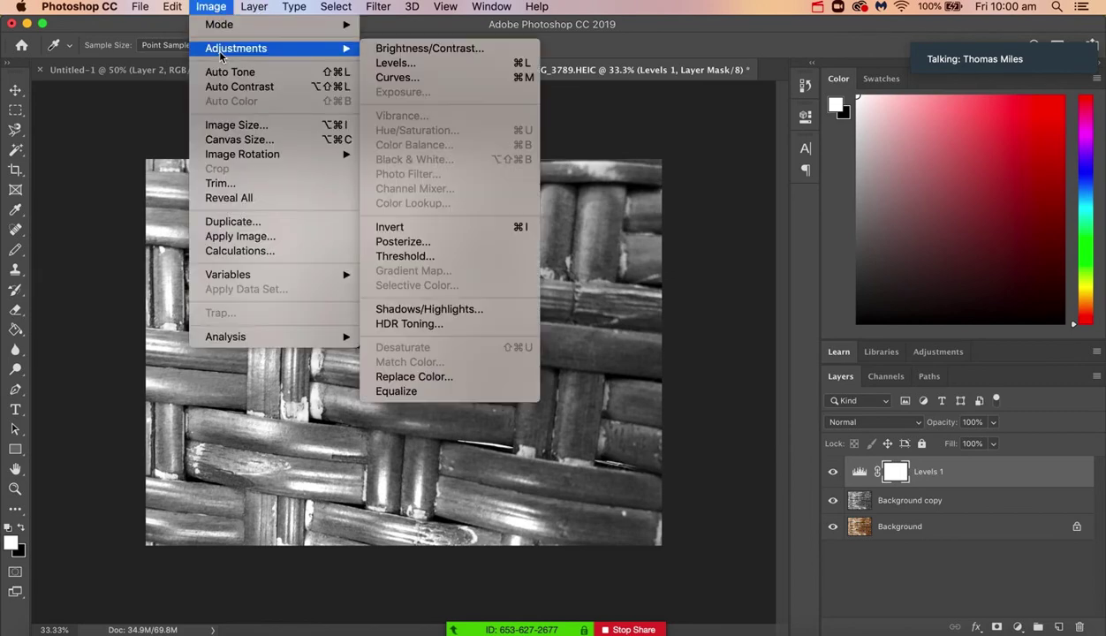
{"action": "left_click", "coordinate": [408, 48]}
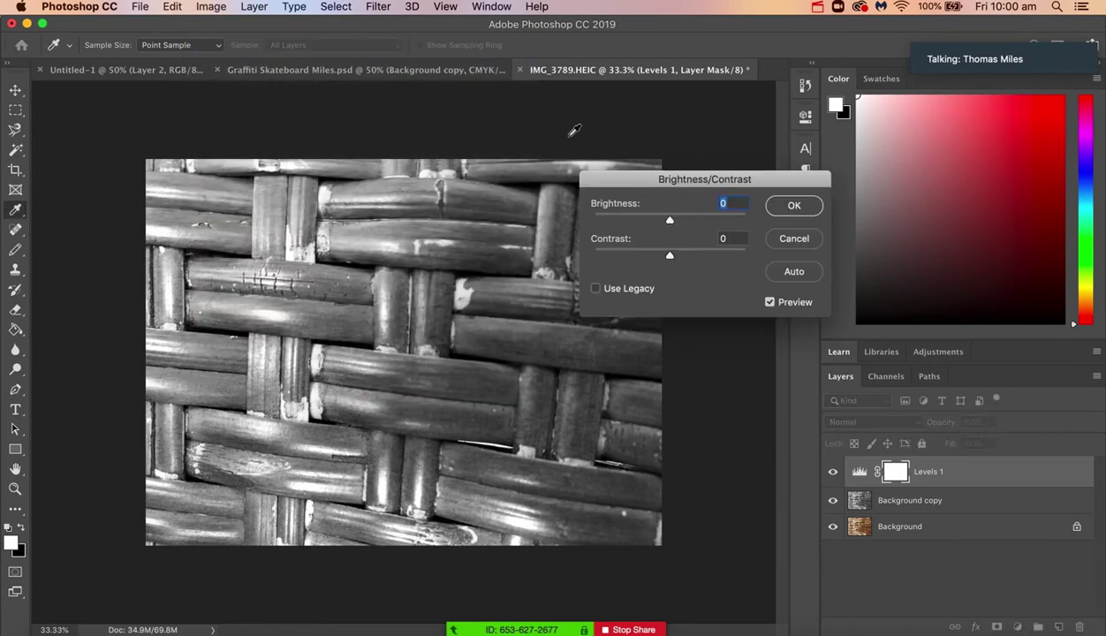
{"action": "left_click_drag", "start_coordinate": [672, 219], "coordinate": [706, 221]}
{"action": "left_click_drag", "start_coordinate": [671, 258], "coordinate": [753, 270]}
{"action": "left_click_drag", "start_coordinate": [672, 262], "coordinate": [653, 256]}
{"action": "left_click", "coordinate": [794, 205]}
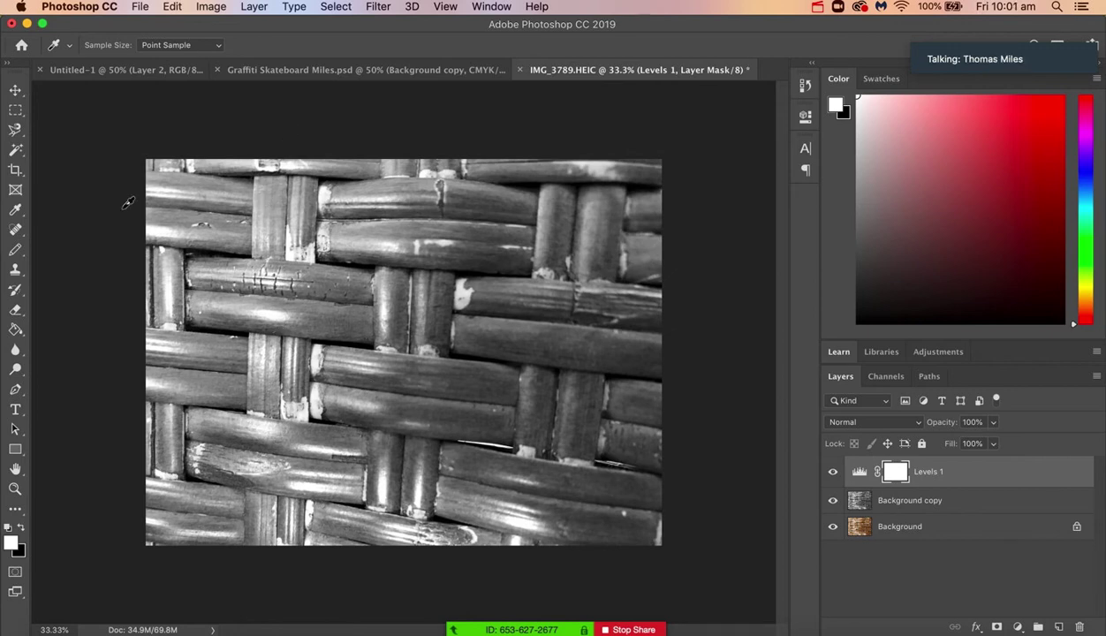
Step: Crop the photo by pulling the left, top, right and bottom edges slightly inward
{"action": "key", "text": "c"}
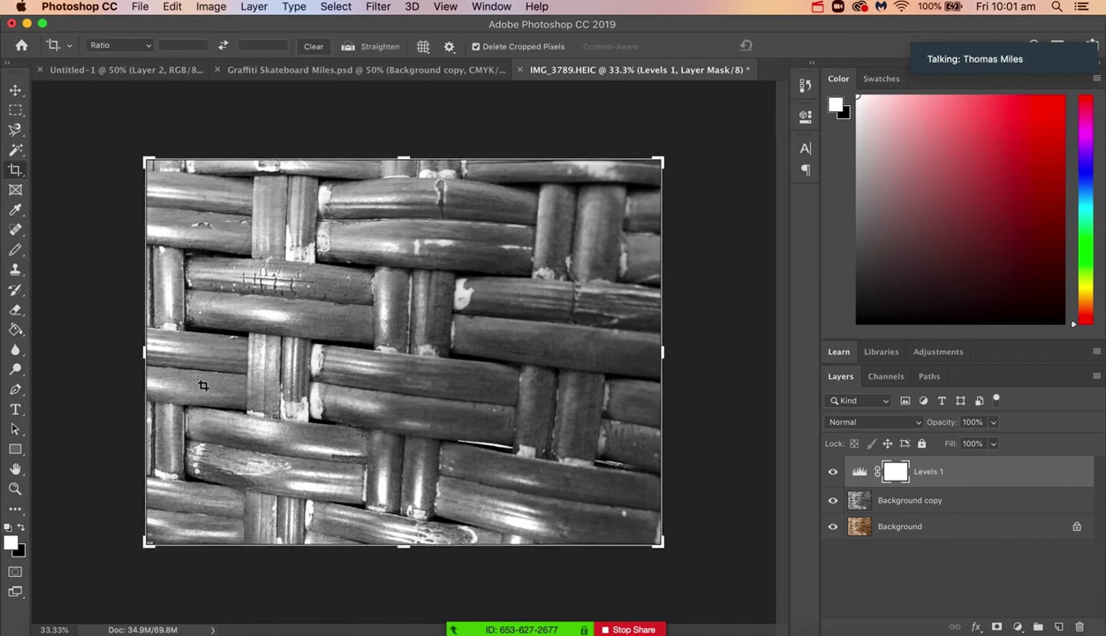
{"action": "left_click_drag", "start_coordinate": [143, 351], "coordinate": [144, 351]}
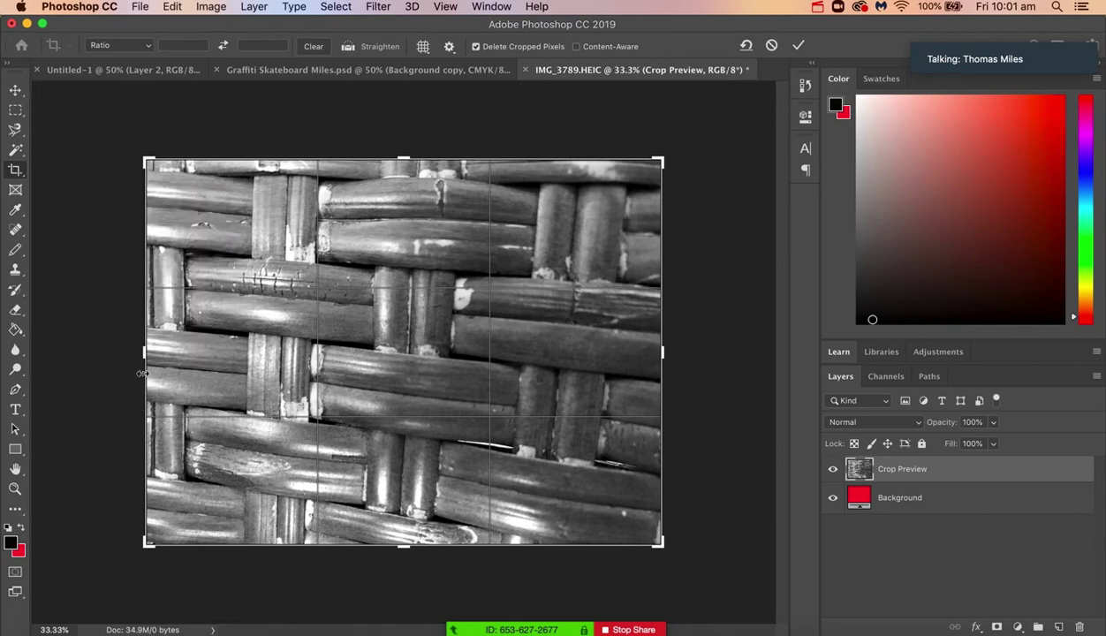
{"action": "left_click_drag", "start_coordinate": [148, 355], "coordinate": [148, 352]}
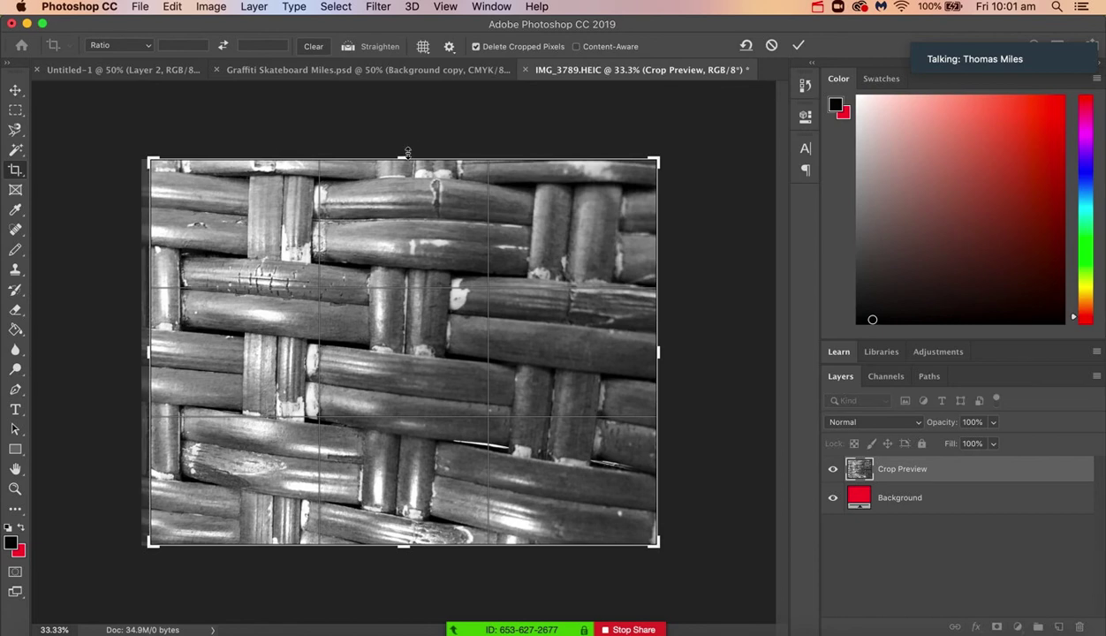
{"action": "left_click_drag", "start_coordinate": [404, 160], "coordinate": [404, 168]}
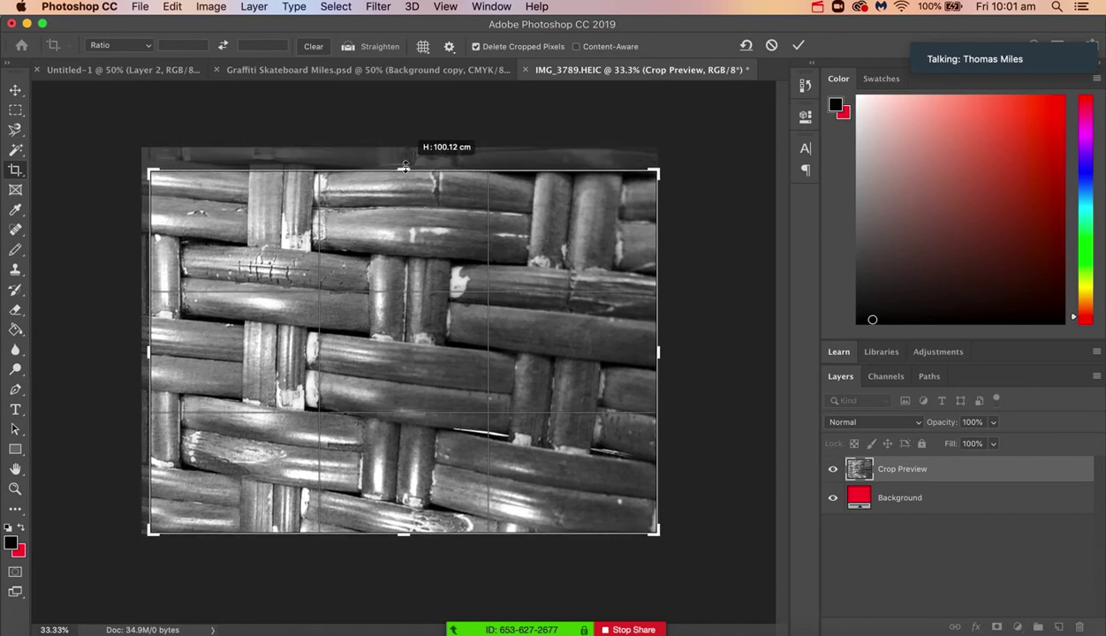
{"action": "left_click_drag", "start_coordinate": [658, 354], "coordinate": [647, 349]}
{"action": "left_click_drag", "start_coordinate": [407, 542], "coordinate": [401, 528]}
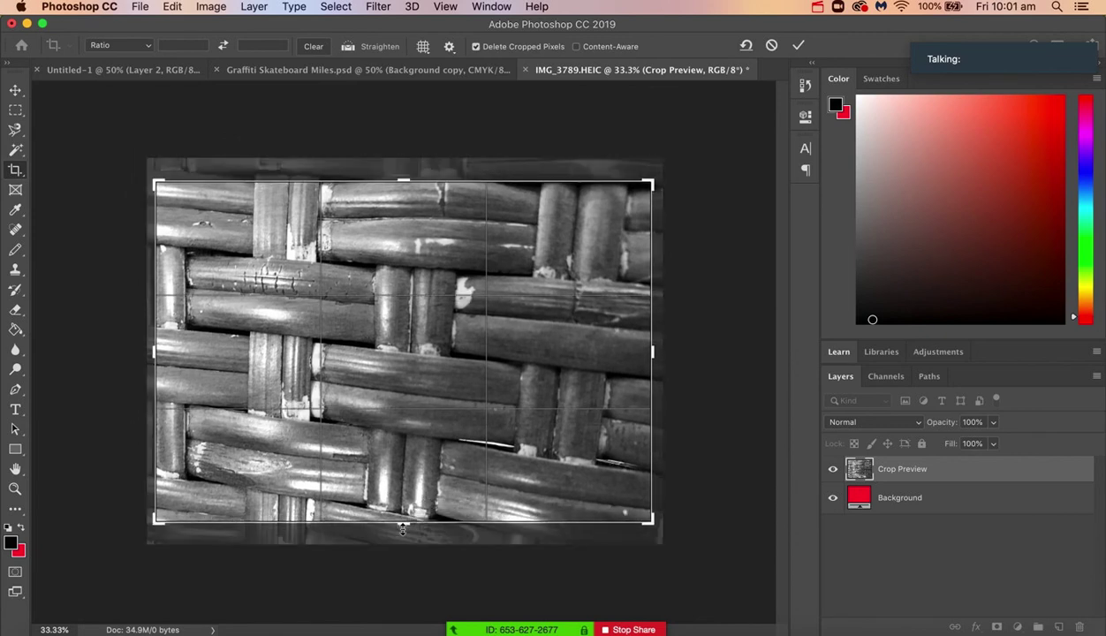
{"action": "key", "text": "Return"}
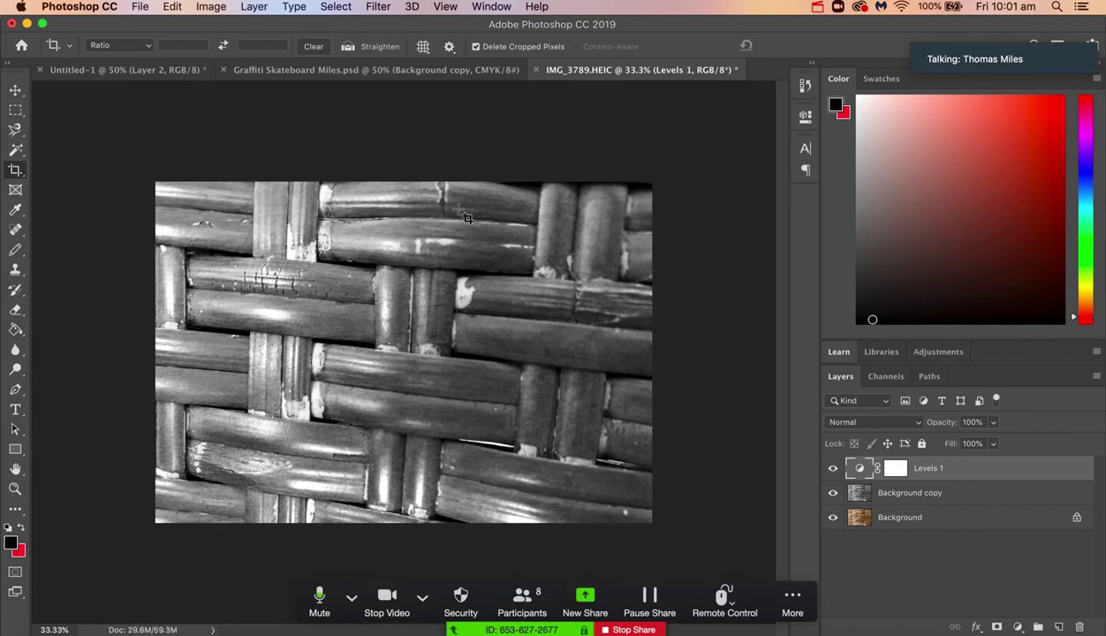
Step: Crop again, lowering the top edge a few more pixels
{"action": "left_click", "coordinate": [399, 176]}
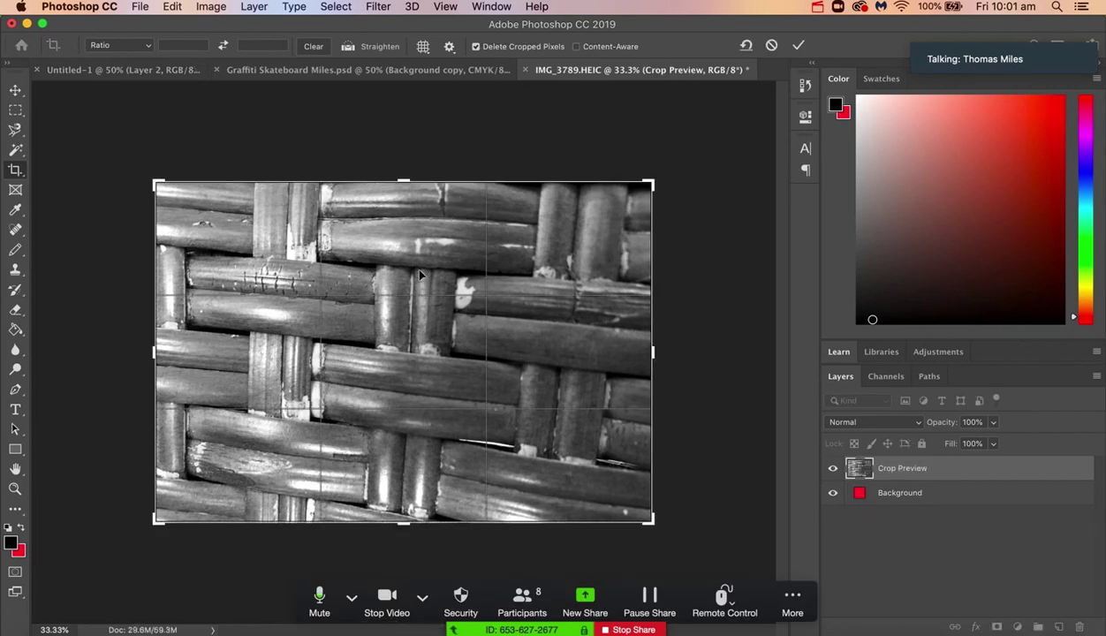
{"action": "left_click_drag", "start_coordinate": [402, 181], "coordinate": [402, 188]}
{"action": "key", "text": "Return"}
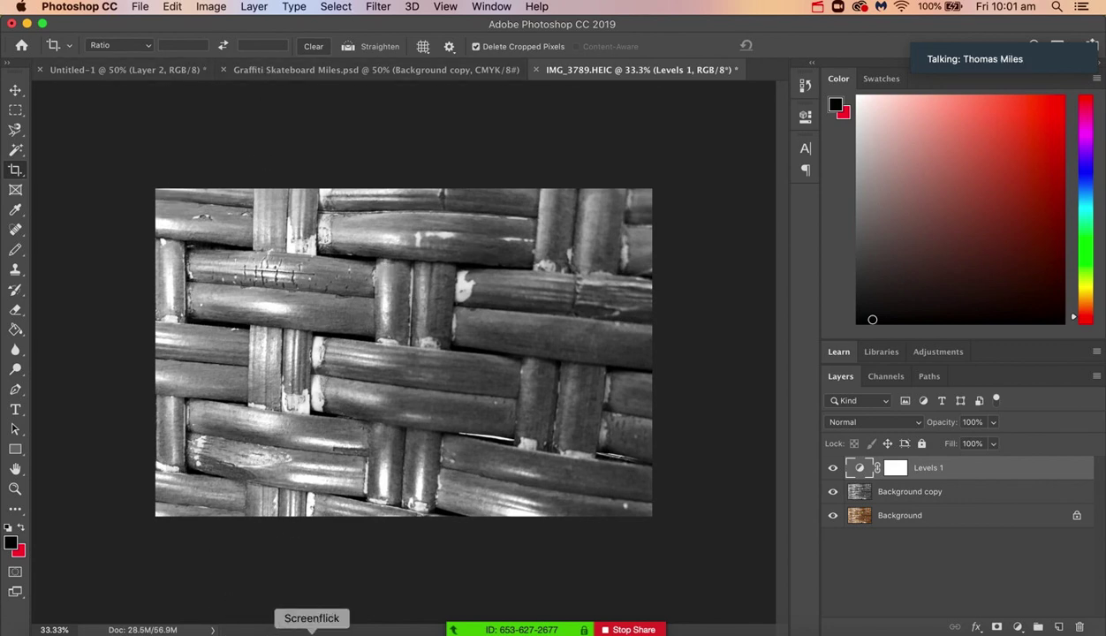
{"action": "left_click", "coordinate": [308, 629]}
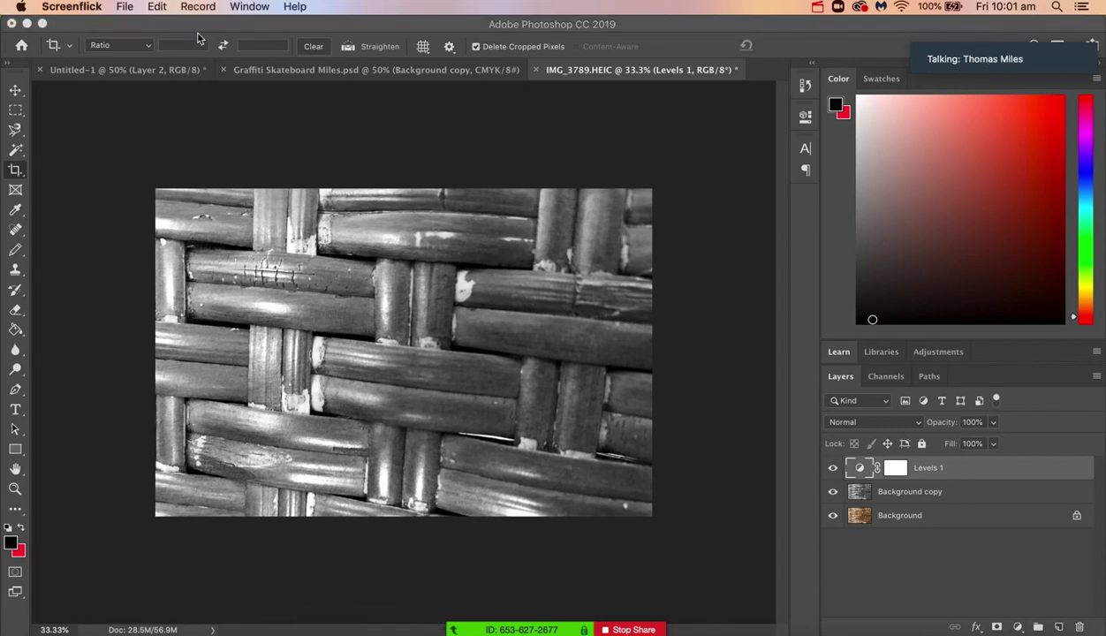